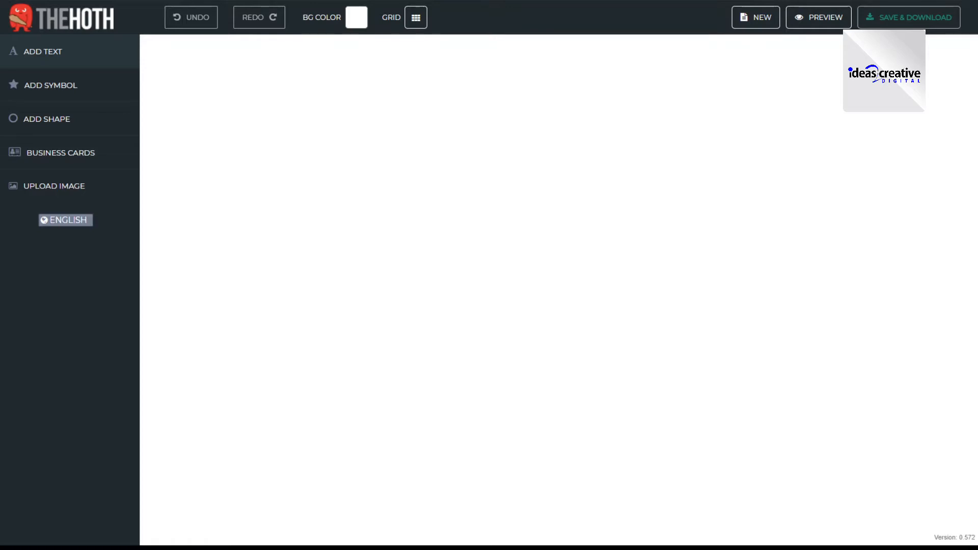
- Add a text element to the canvas and replace its placeholder wording with "TRAVEL COMPANY"
click(43, 53)
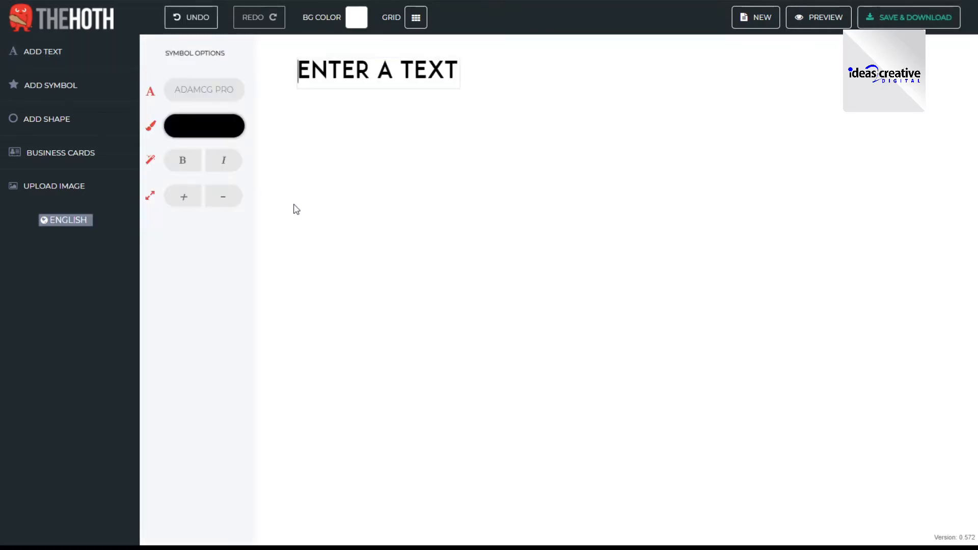
drag(297, 72, 467, 71)
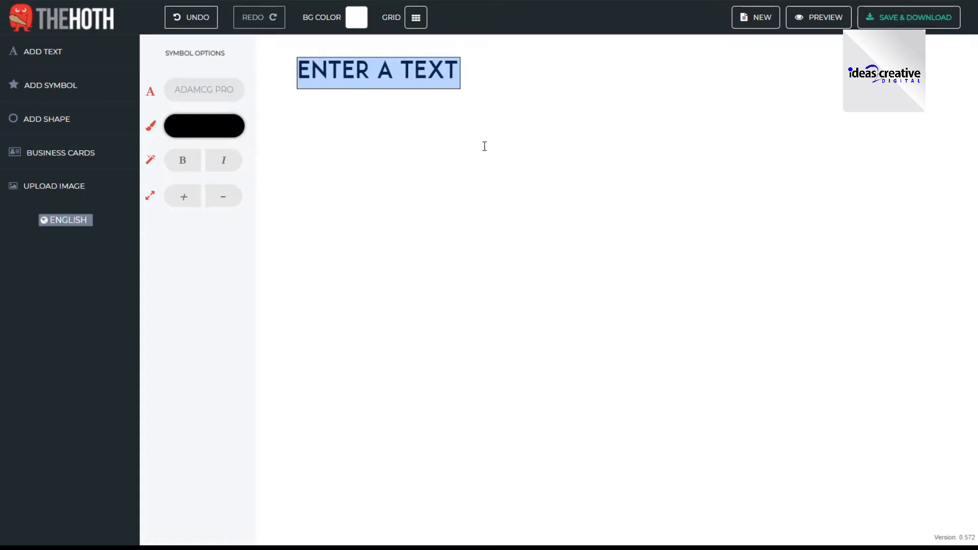
text(TRAVE)
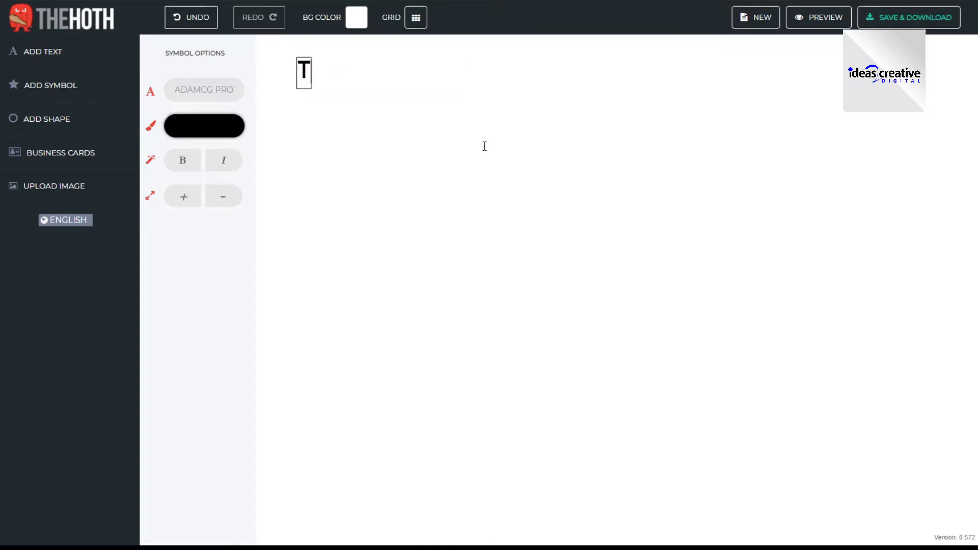
text(L )
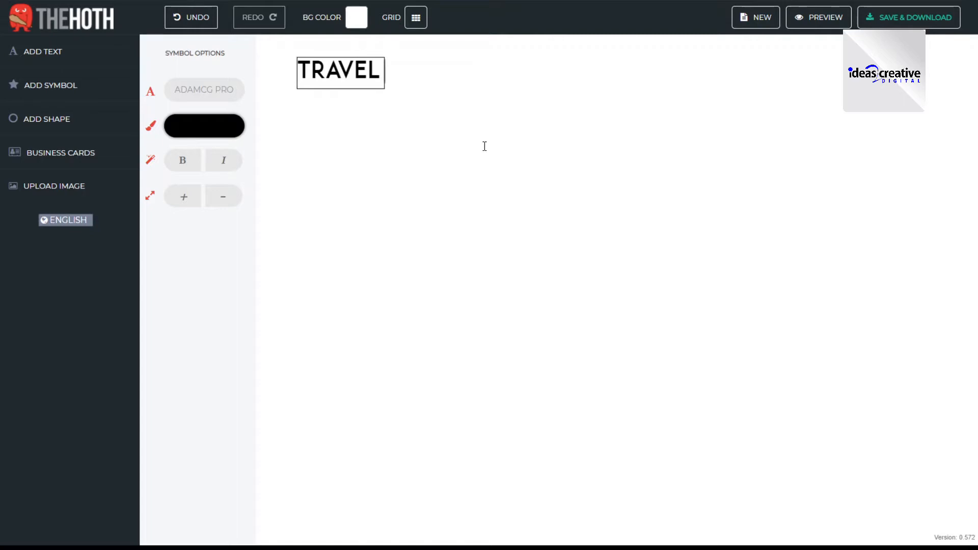
text(COM)
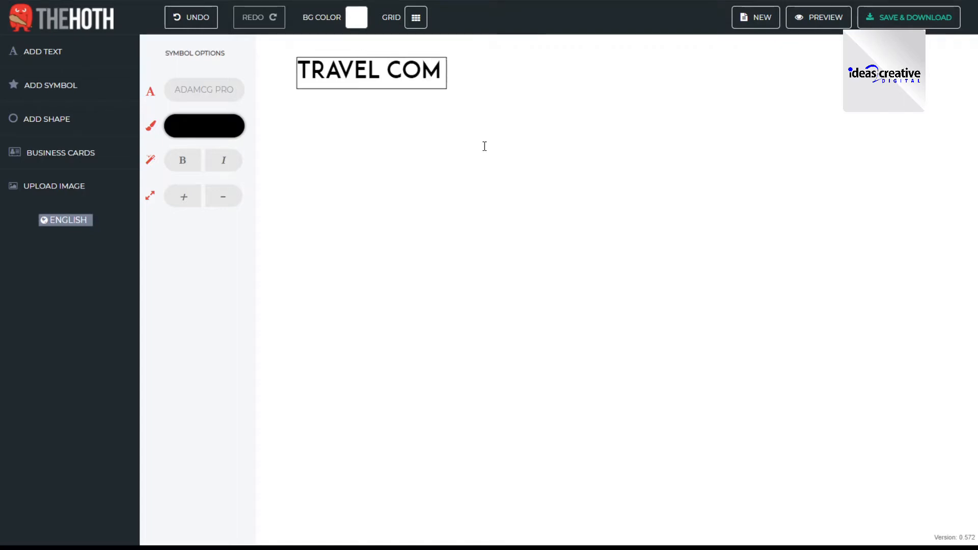
text(PANY)
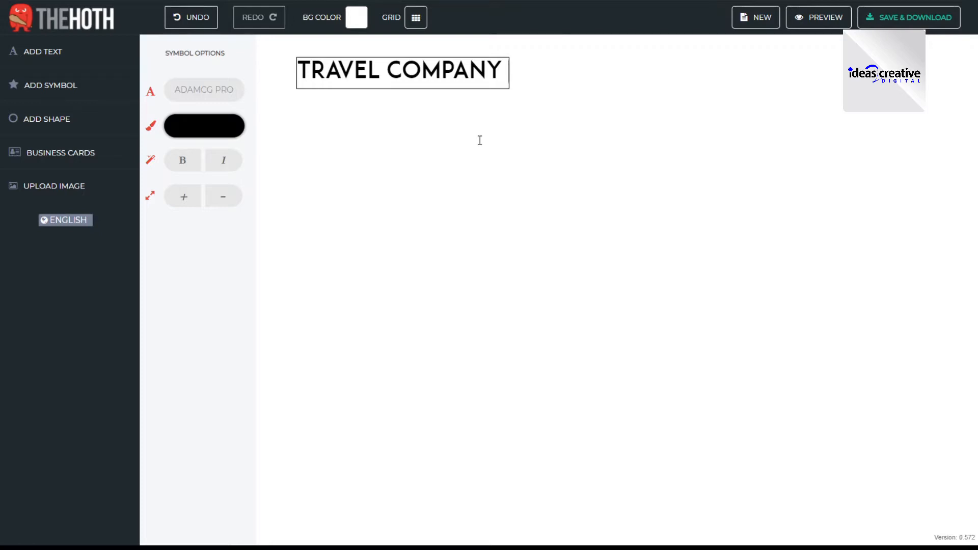
- Enlarge the TRAVEL COMPANY text and move it to just below the middle of the canvas
click(502, 101)
click(500, 87)
drag(508, 88, 601, 165)
drag(451, 88, 516, 348)
click(516, 349)
click(516, 349)
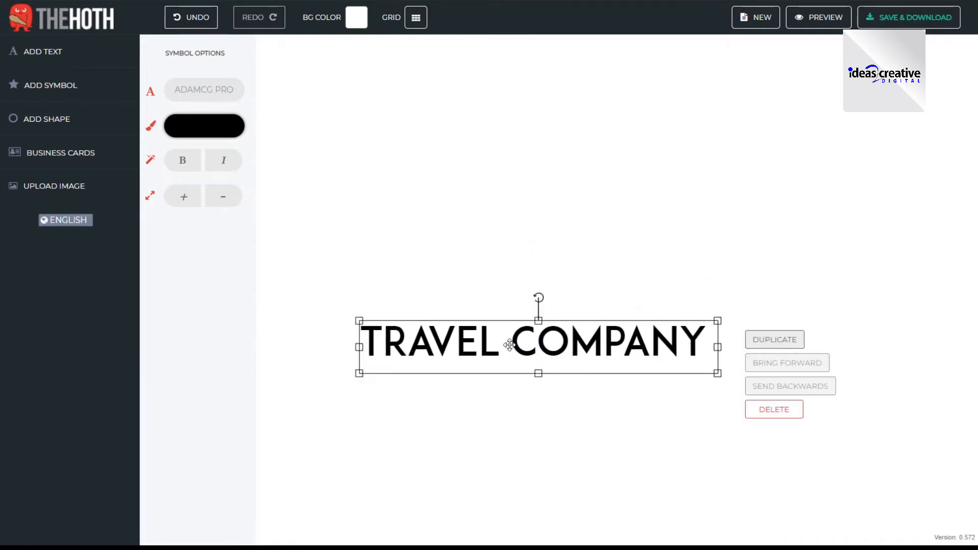
- Change the TRAVEL COMPANY text's font to ComicNeue Regular and shift the text slightly to the right
click(203, 92)
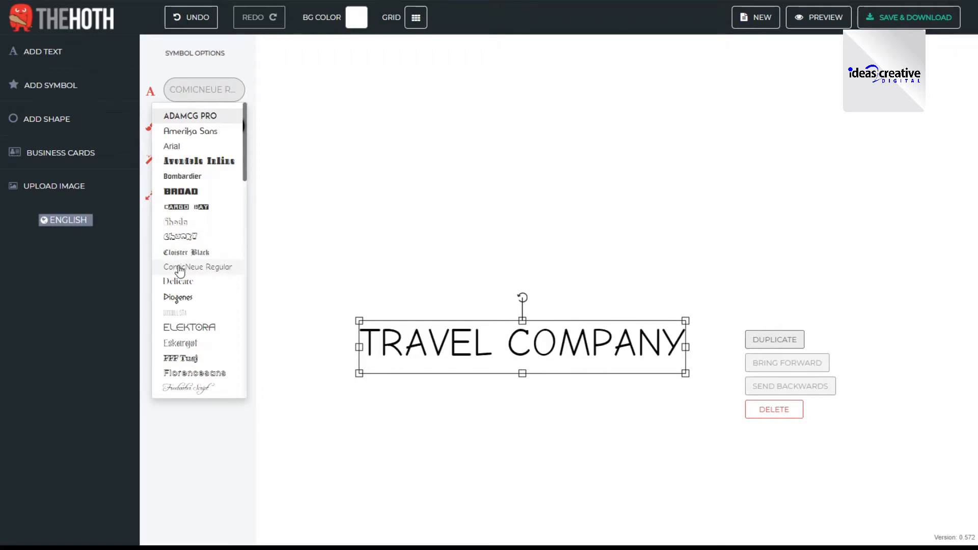
click(179, 270)
drag(512, 348, 530, 352)
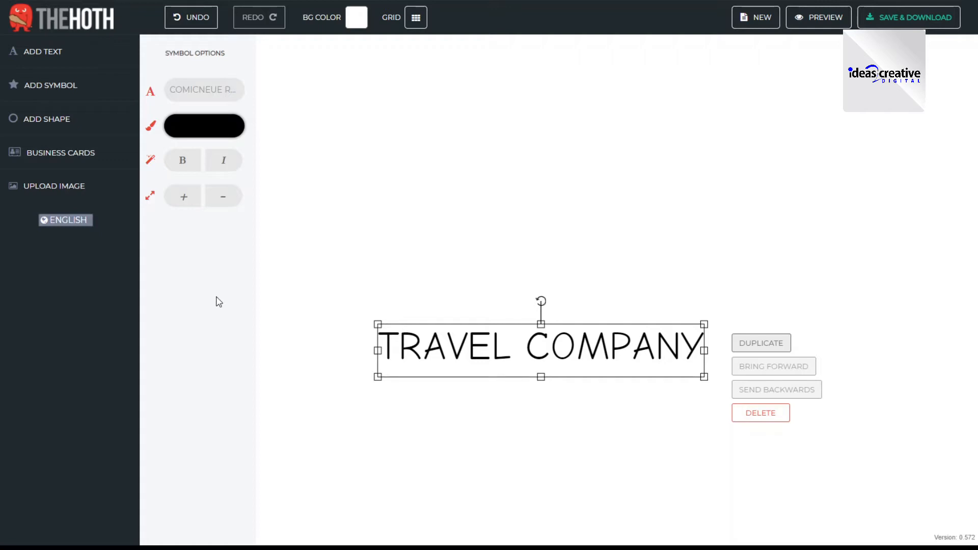
- Open the symbol library and look through the symbols in the Most Popular category
click(61, 89)
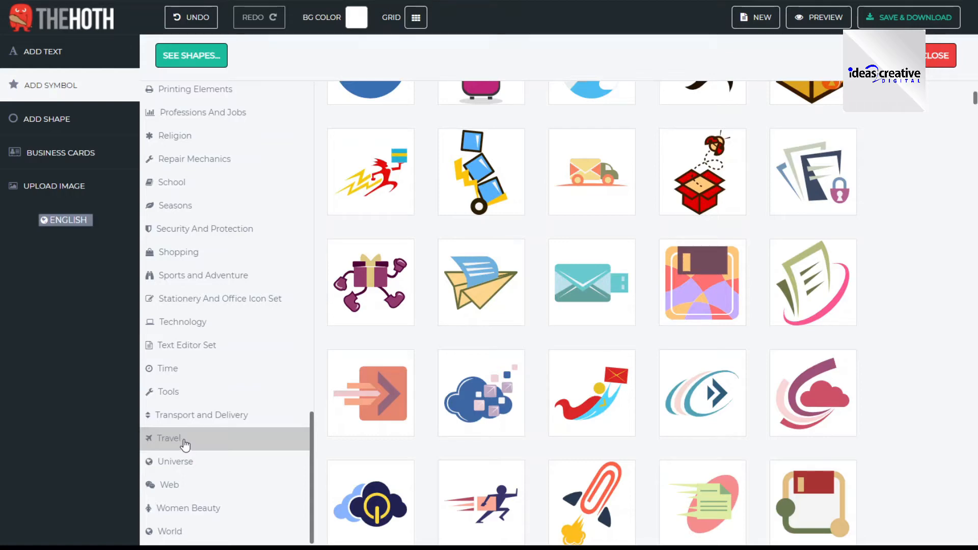
scroll(226, 377, up, 12)
scroll(227, 377, up, 10)
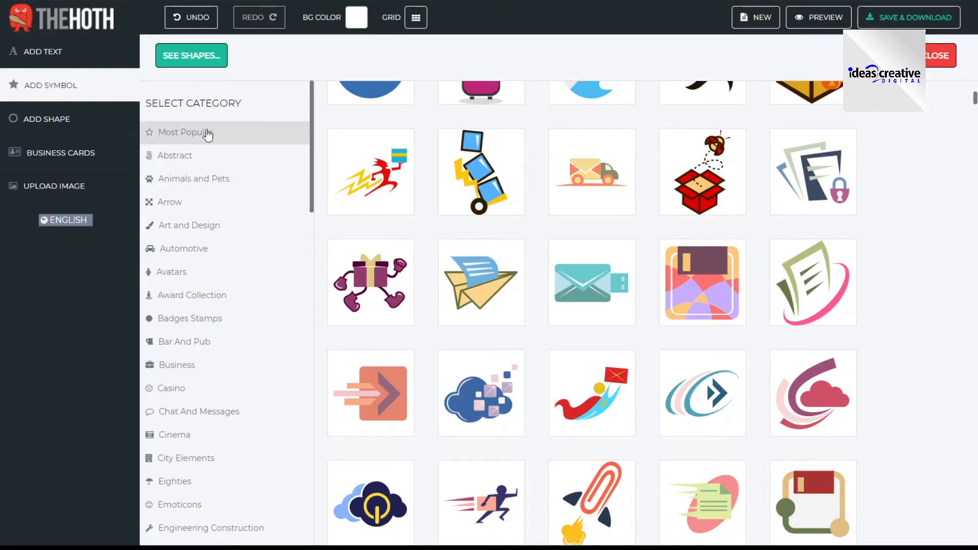
click(208, 133)
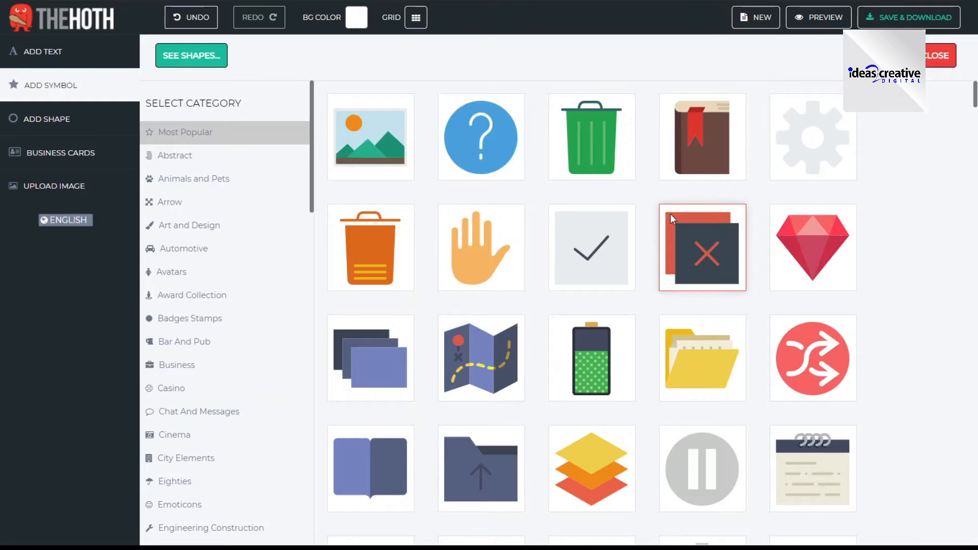
scroll(670, 213, down, 10)
scroll(639, 246, down, 5)
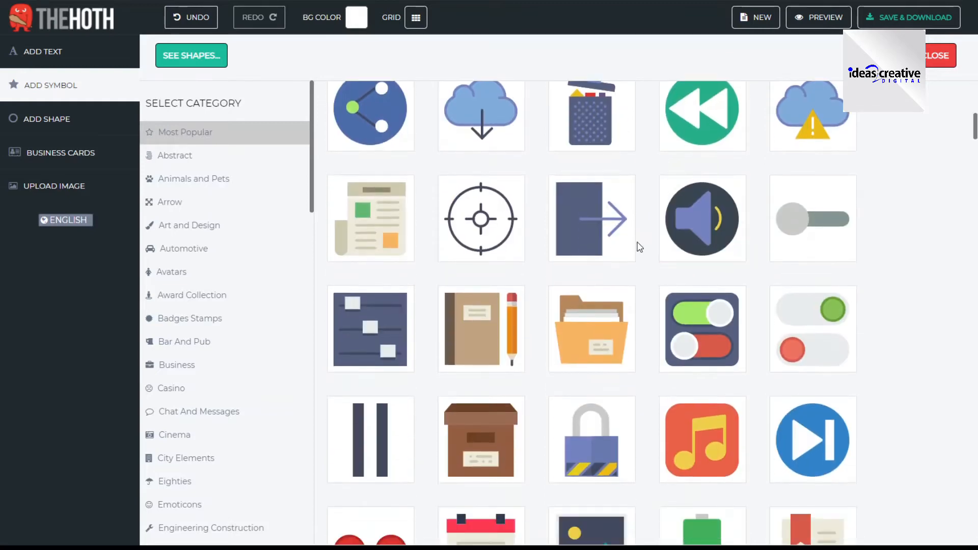
scroll(638, 246, down, 4)
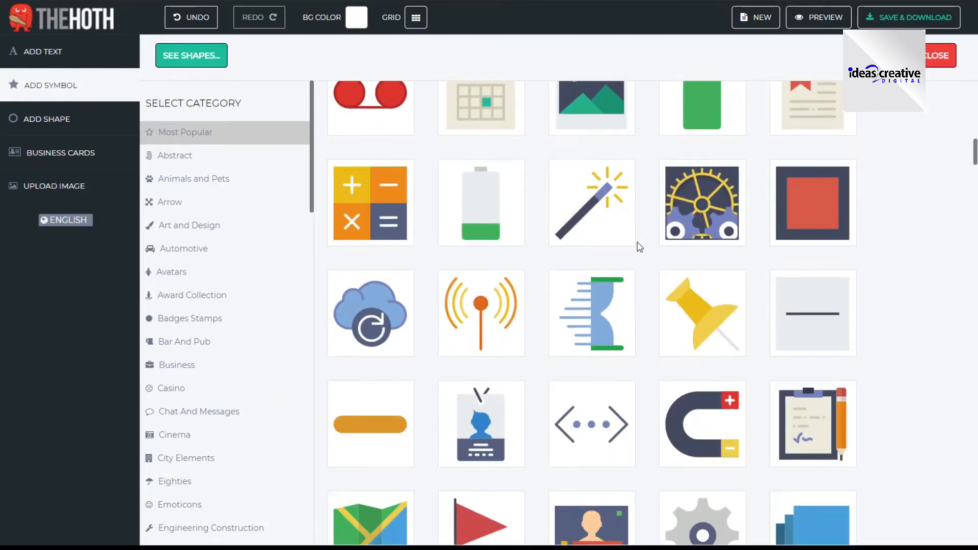
scroll(650, 241, down, 5)
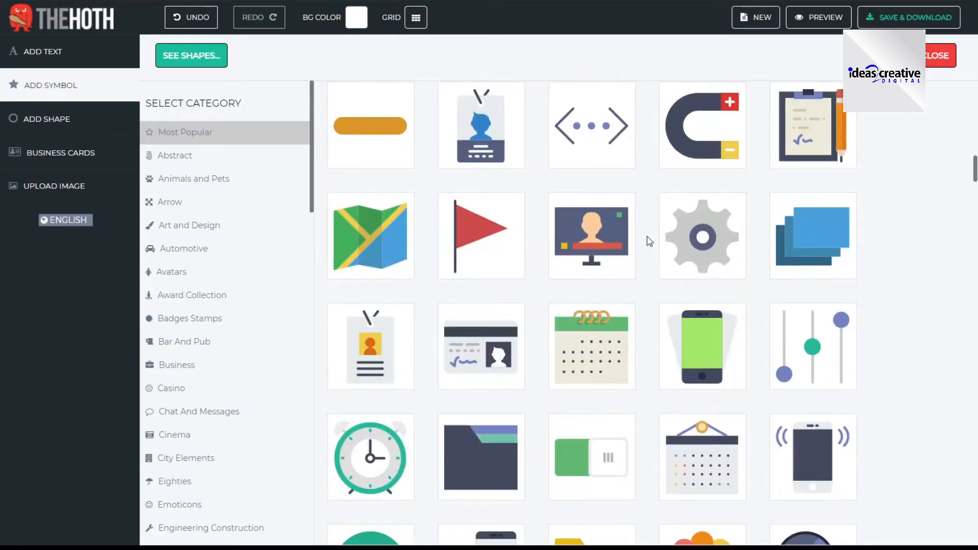
scroll(650, 241, down, 5)
scroll(650, 241, down, 4)
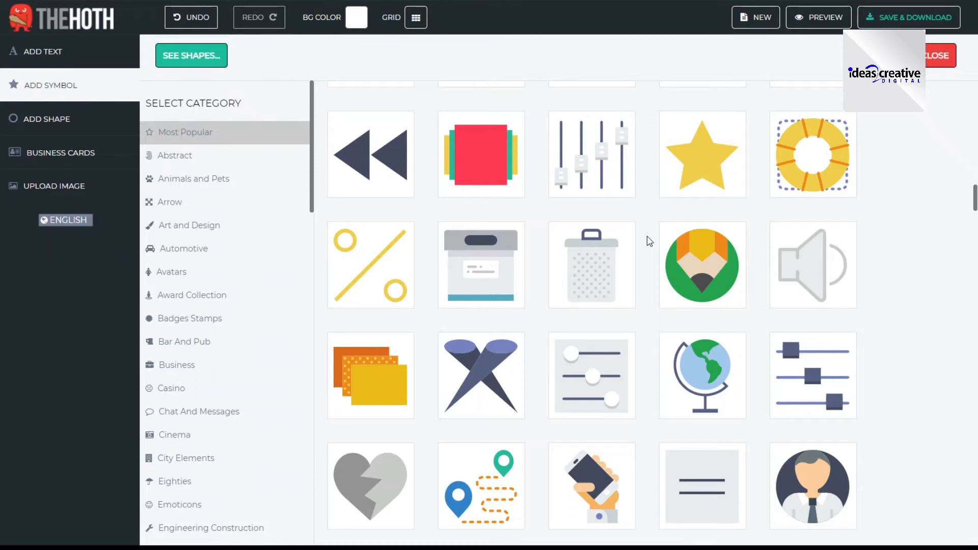
scroll(649, 240, down, 4)
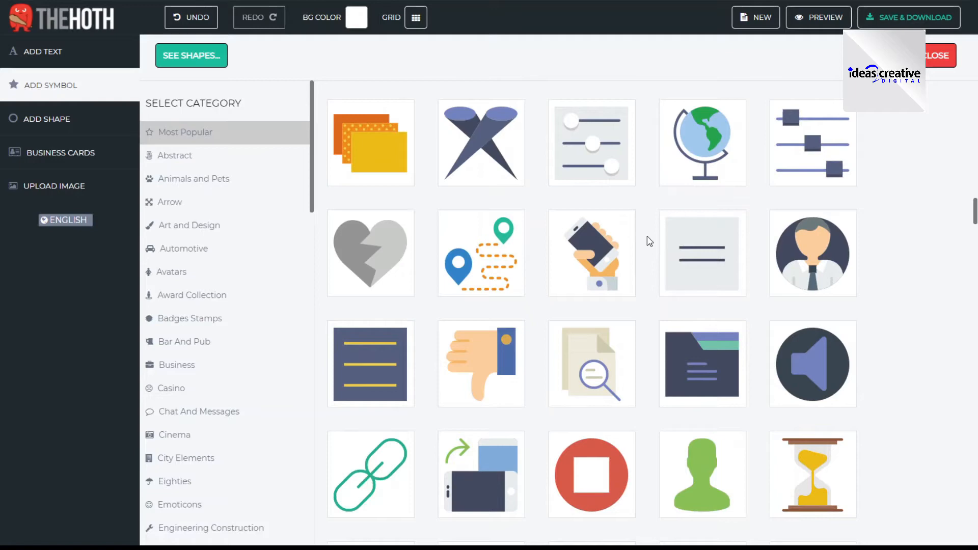
scroll(649, 241, down, 5)
scroll(649, 240, down, 4)
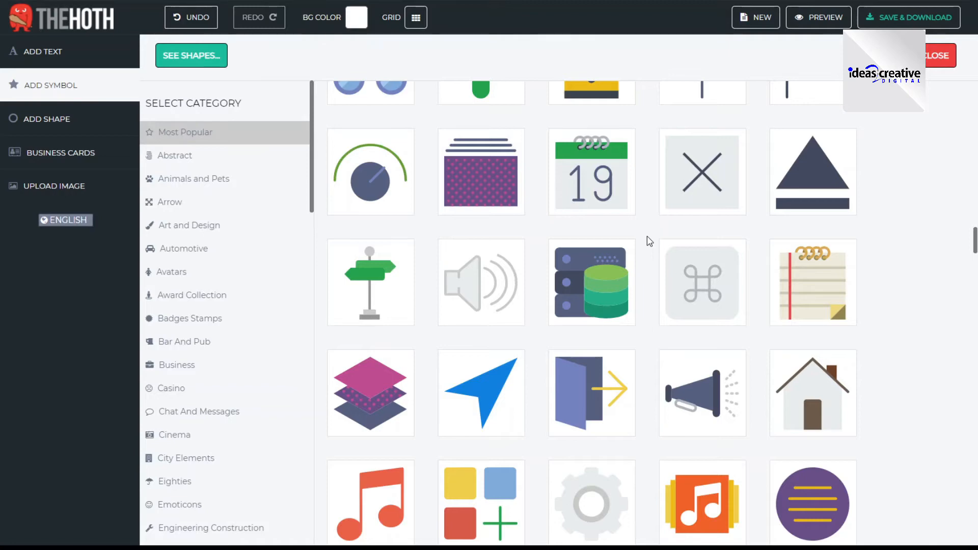
scroll(649, 241, down, 4)
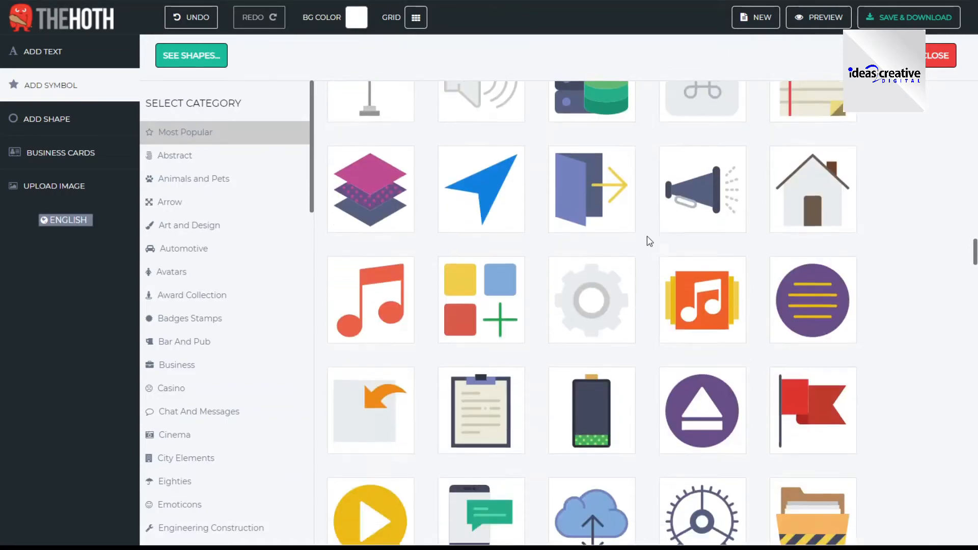
scroll(649, 241, down, 4)
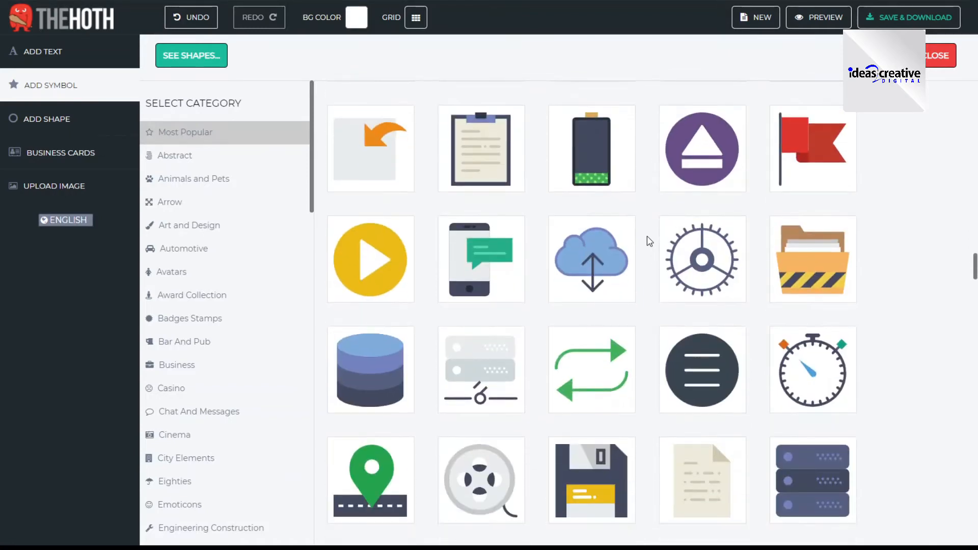
scroll(650, 241, down, 5)
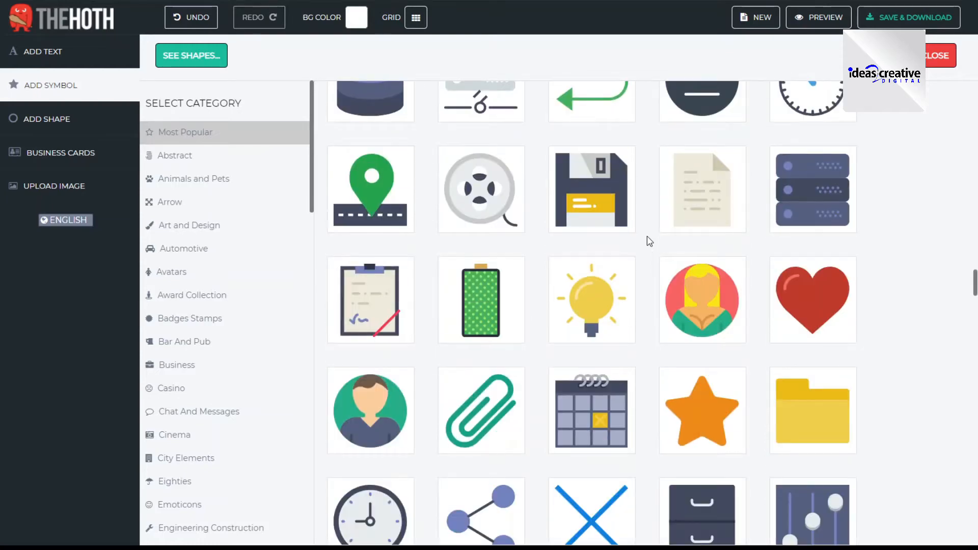
scroll(649, 240, down, 4)
scroll(649, 241, down, 5)
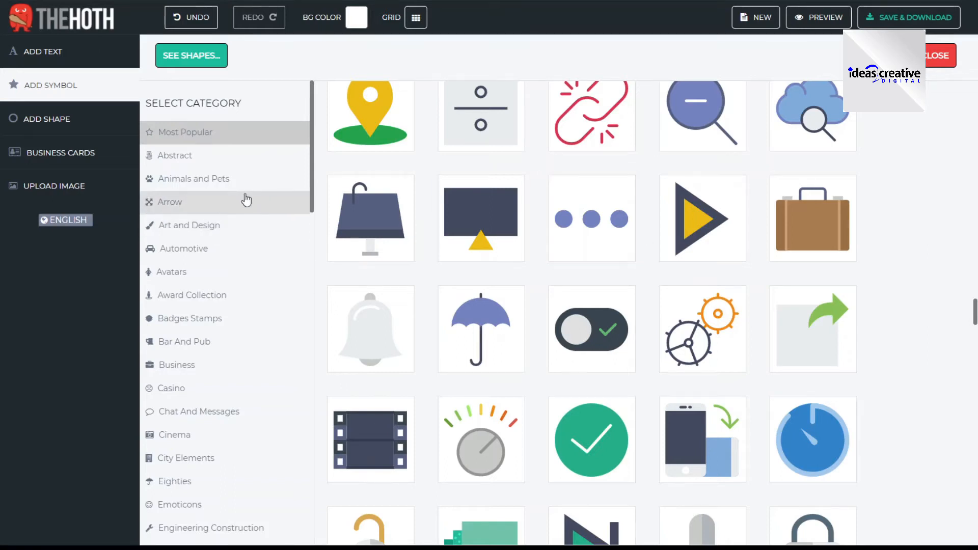
- Insert the double-arrow symbol with teal and pink oval swooshes from the Travel category
scroll(244, 199, down, 5)
scroll(248, 200, down, 7)
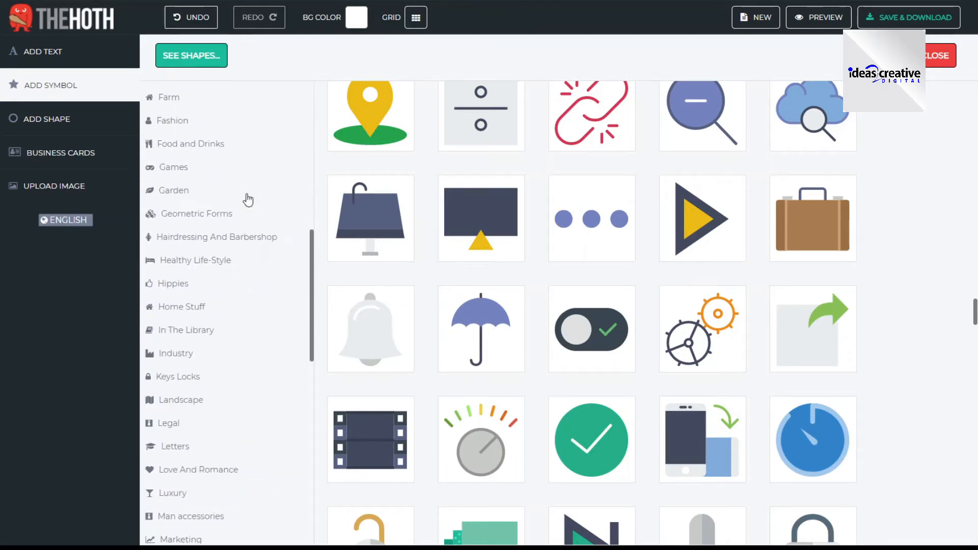
scroll(247, 200, down, 10)
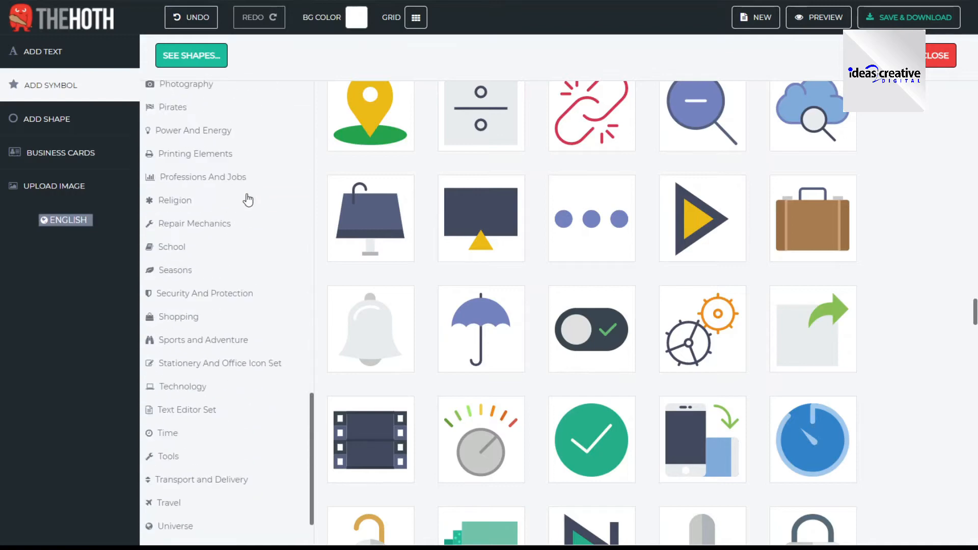
click(159, 493)
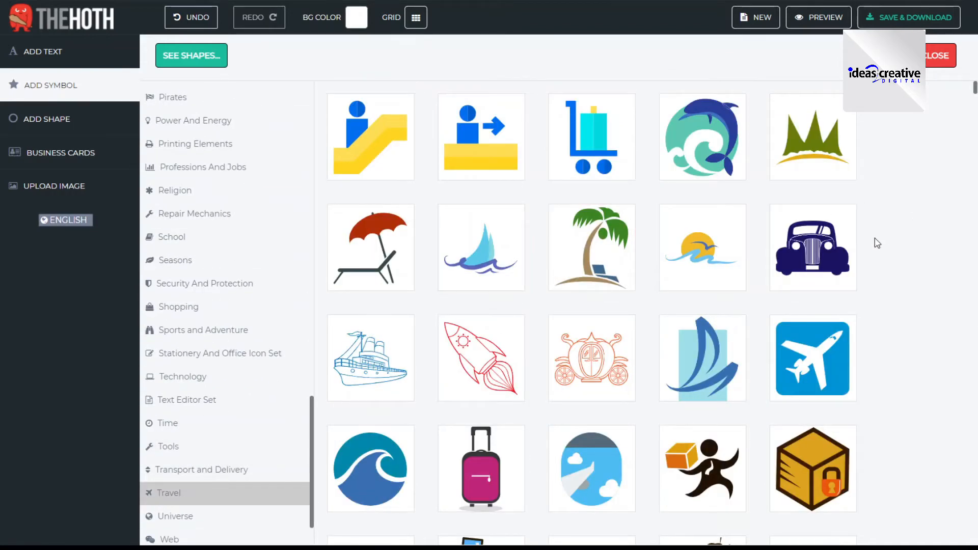
scroll(875, 244, down, 5)
scroll(877, 244, down, 3)
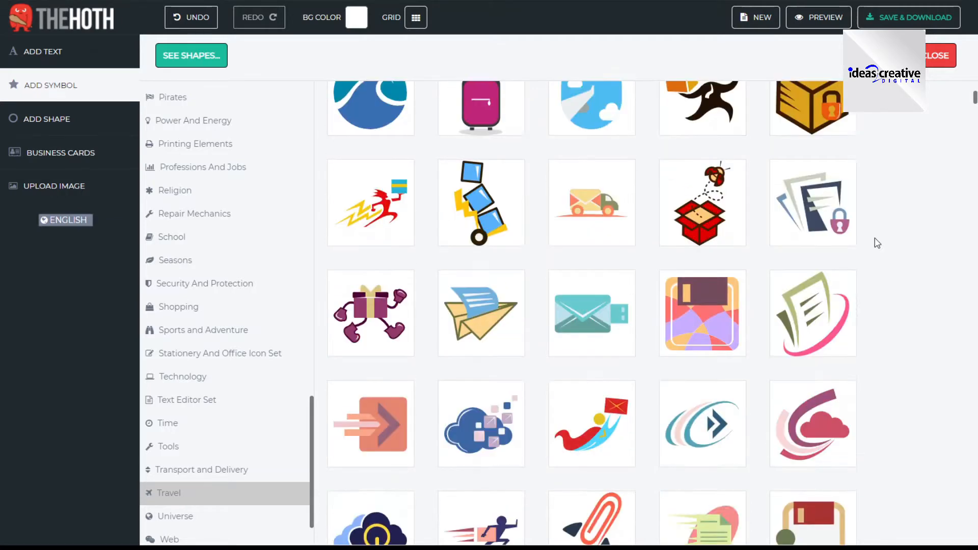
scroll(877, 244, down, 3)
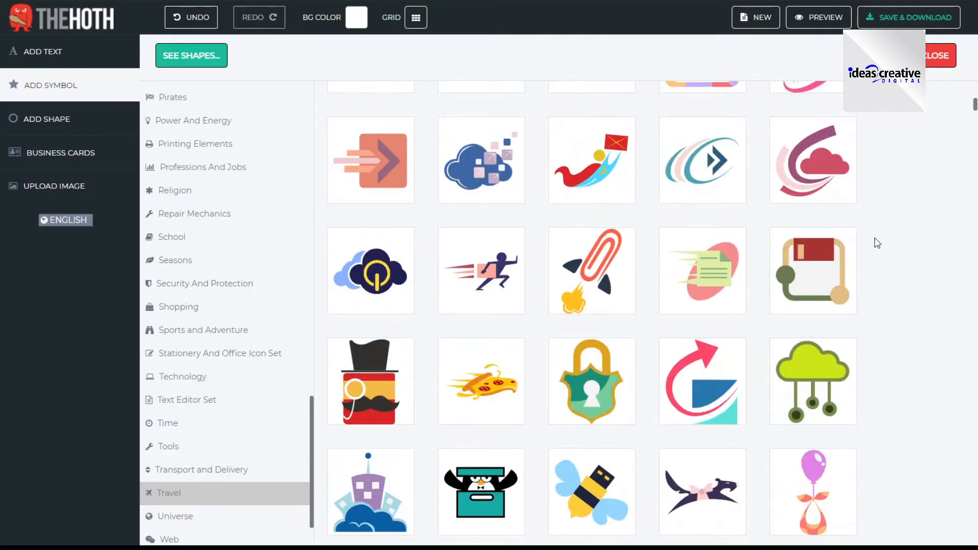
click(693, 172)
- Position the double-arrow symbol left of the canvas centre and place the TRAVEL COMPANY text directly to its right
drag(434, 381, 418, 227)
drag(454, 238, 562, 326)
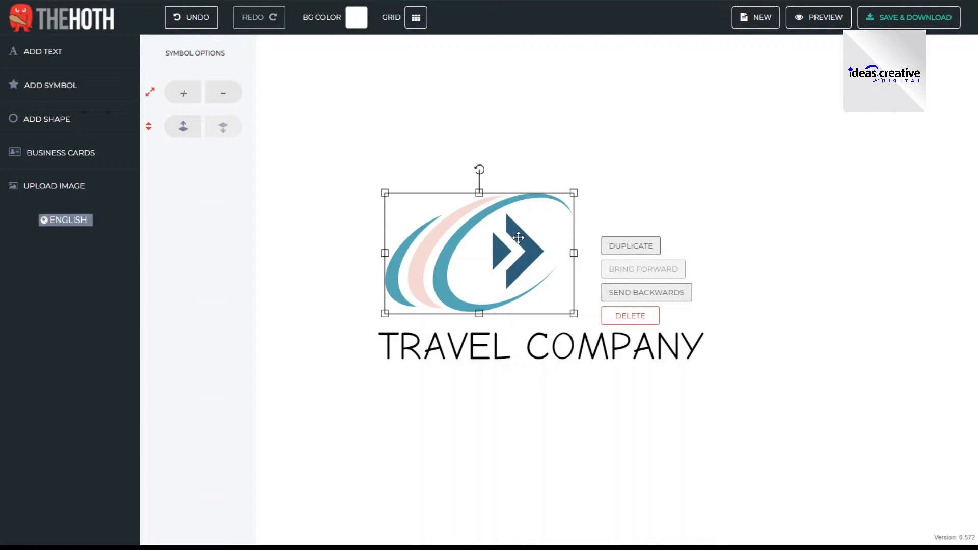
drag(518, 238, 452, 310)
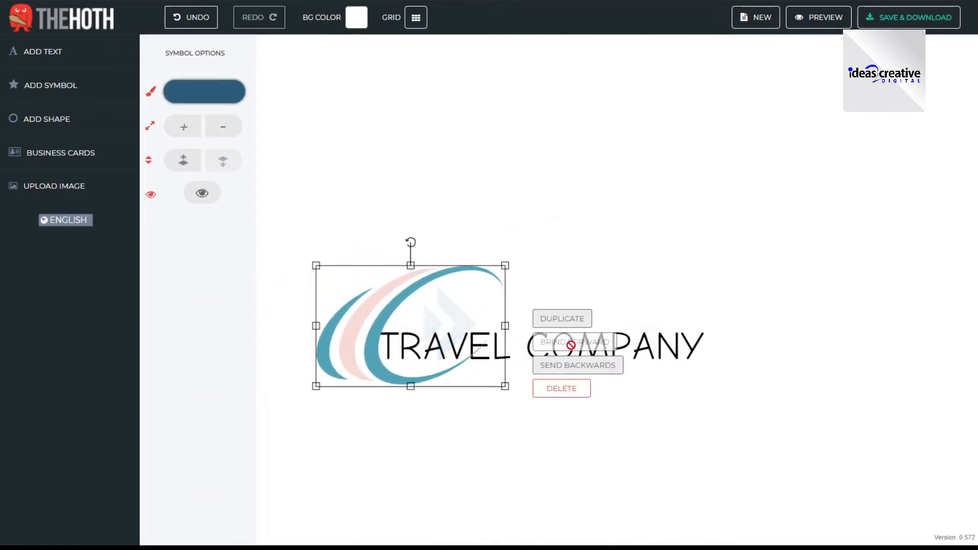
drag(639, 340, 746, 317)
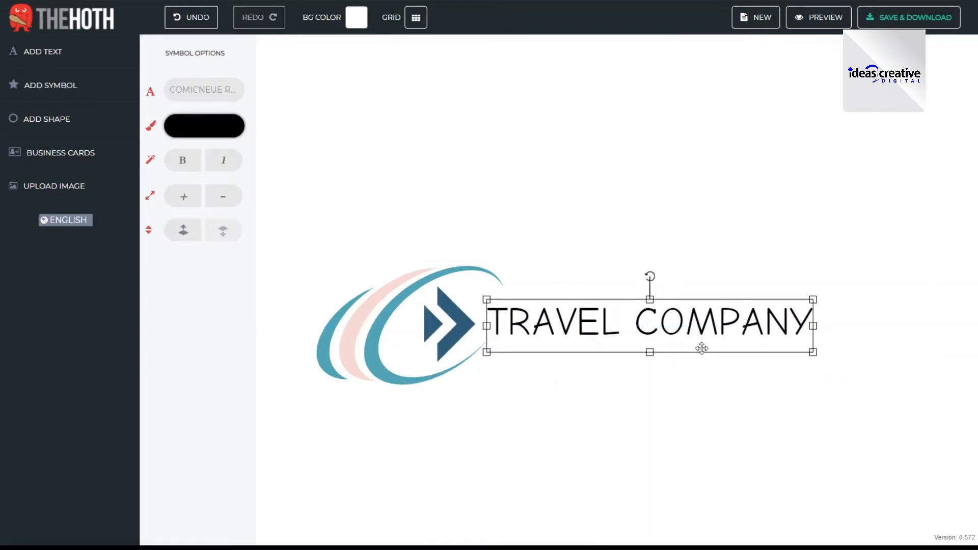
click(542, 411)
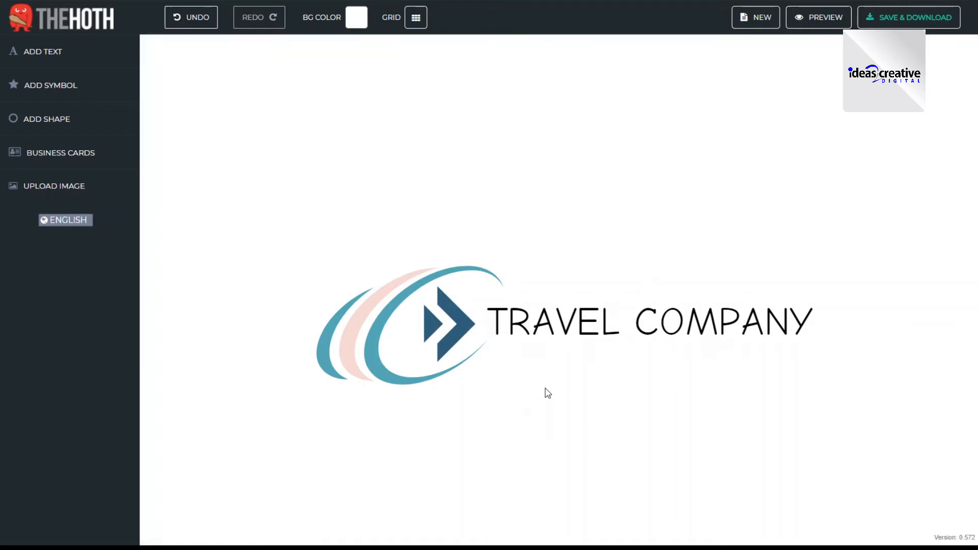
- Set the TRAVEL COMPANY text's font to ADAMCG PRO
click(544, 323)
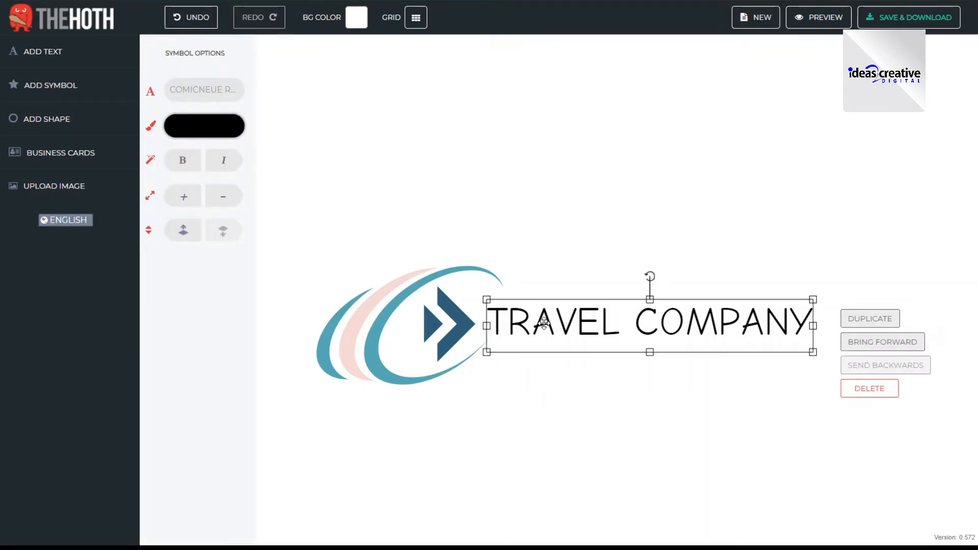
click(202, 94)
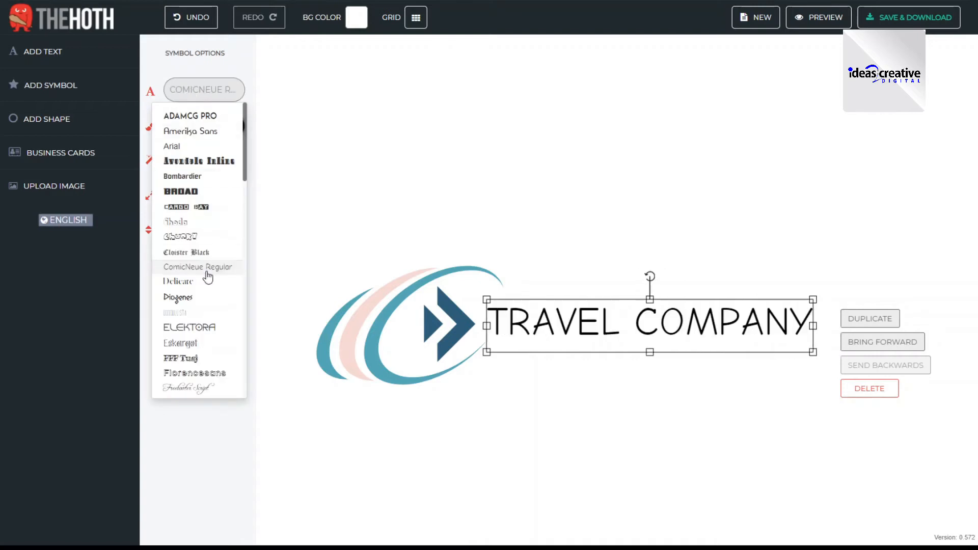
scroll(207, 277, down, 2)
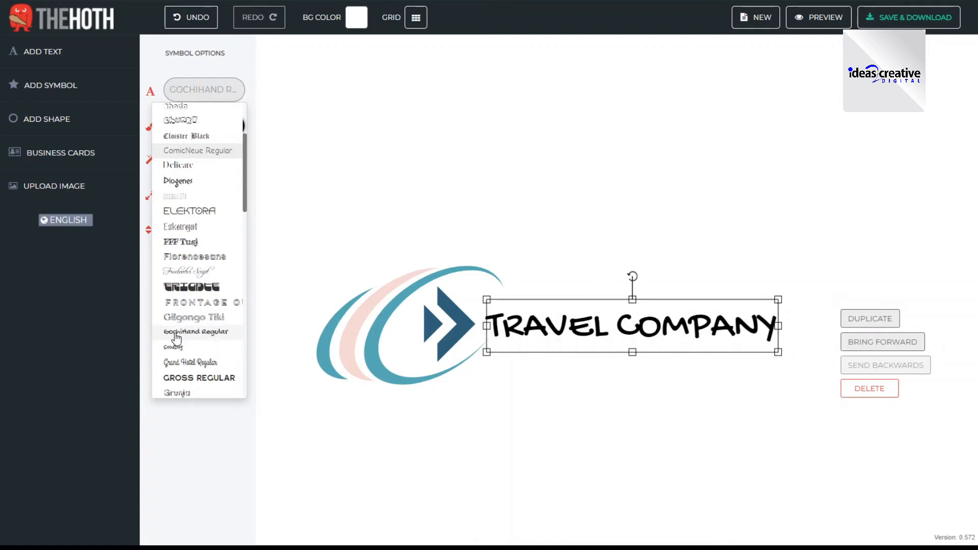
scroll(183, 229, up, 5)
click(191, 117)
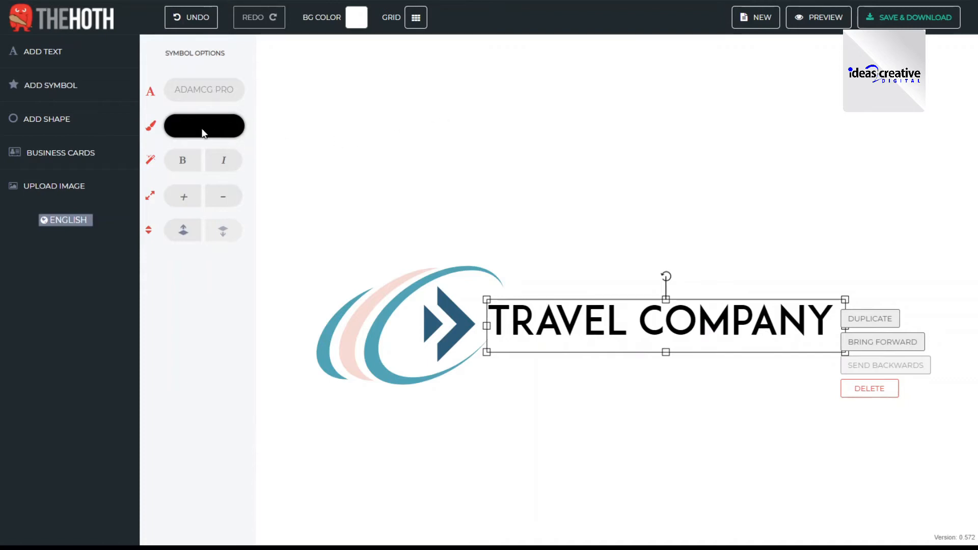
- Recolour the symbol's double arrow from blue to dark grey, hex 525252
click(484, 228)
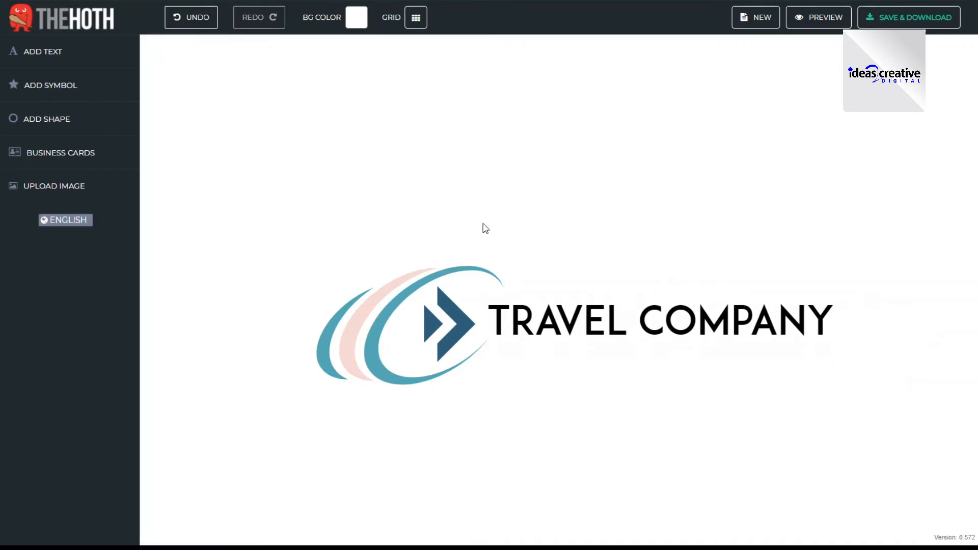
click(453, 321)
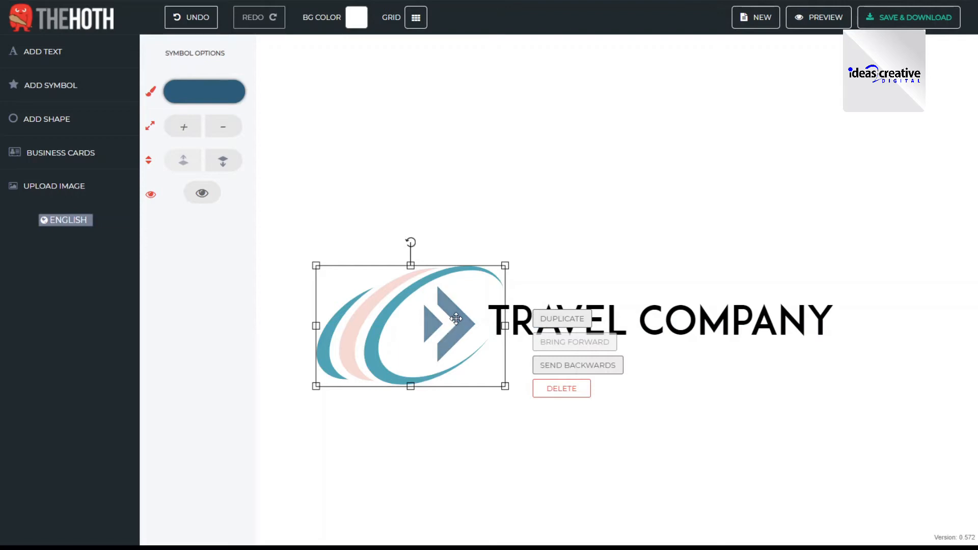
click(367, 341)
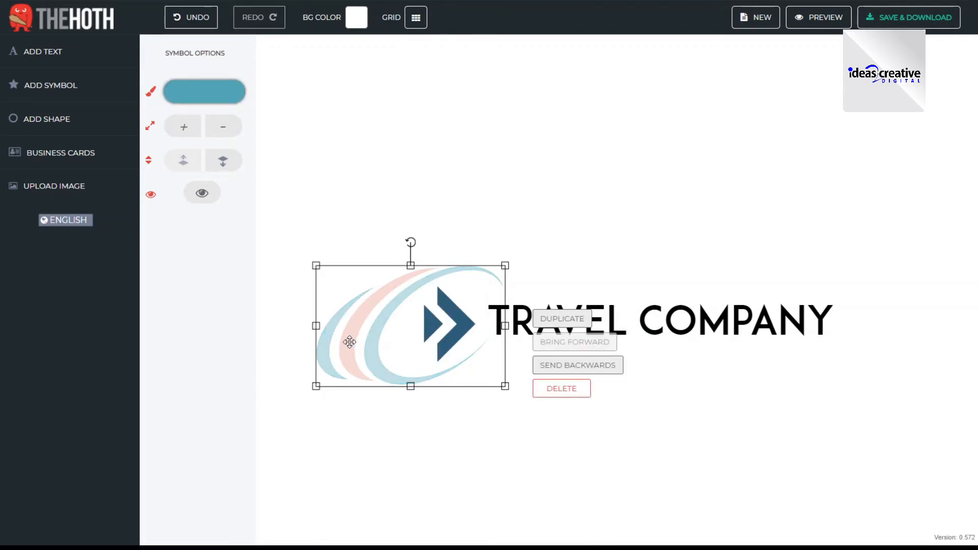
click(349, 343)
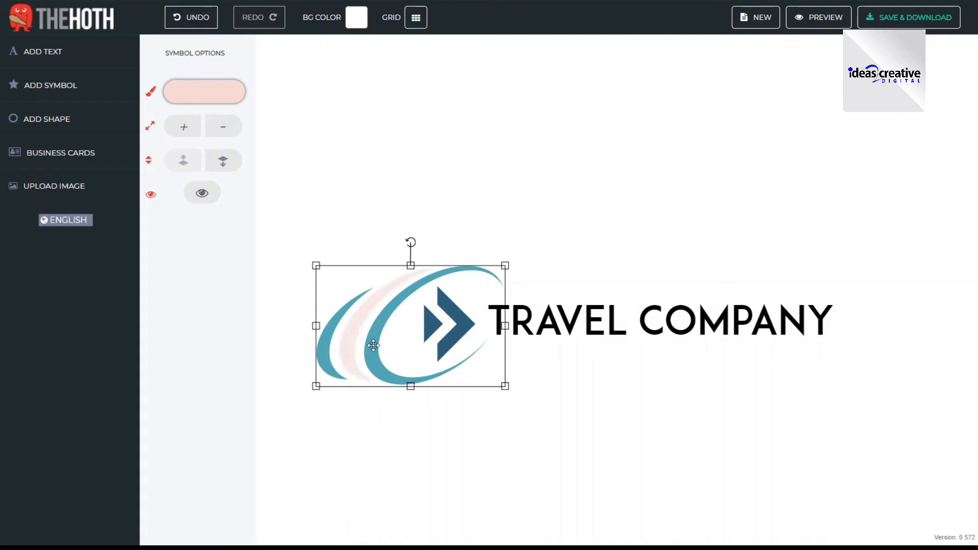
click(467, 327)
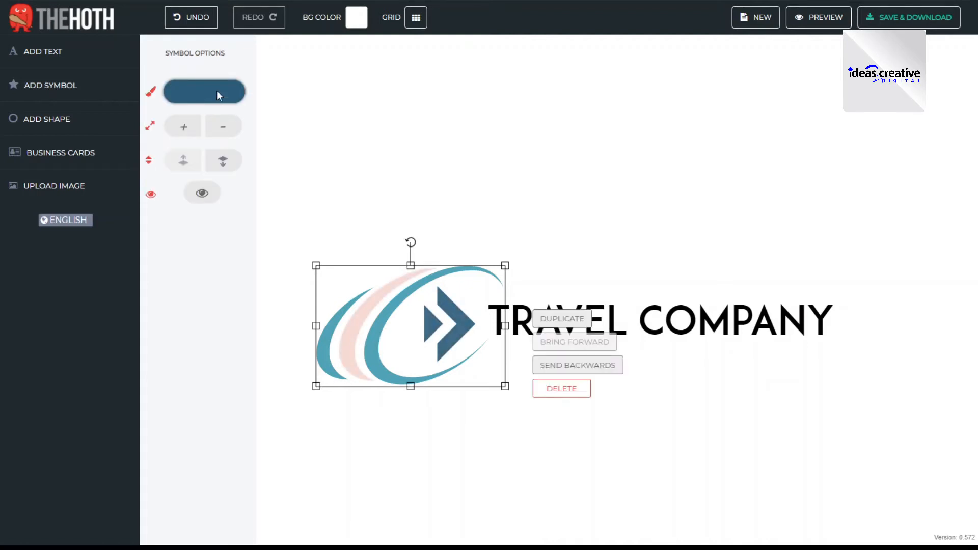
click(216, 90)
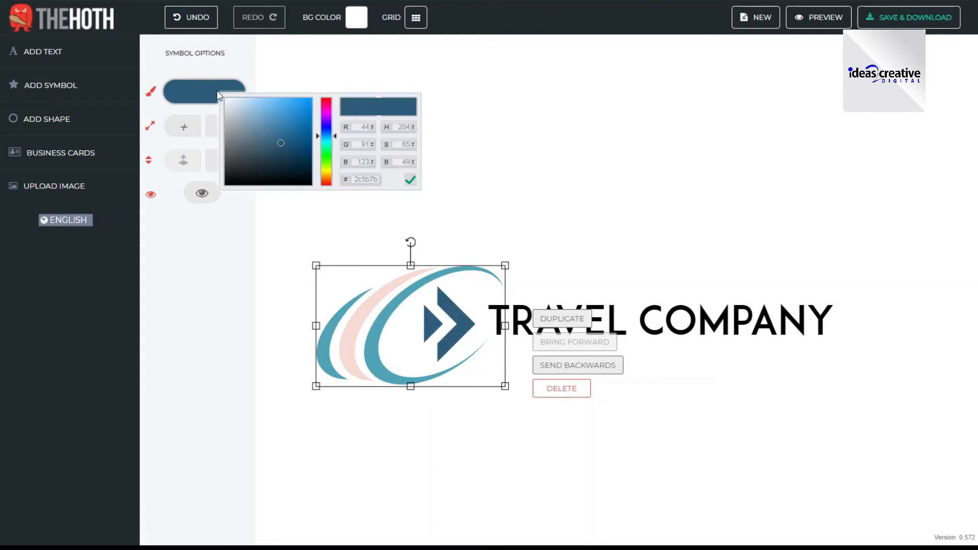
click(224, 156)
drag(220, 155, 218, 156)
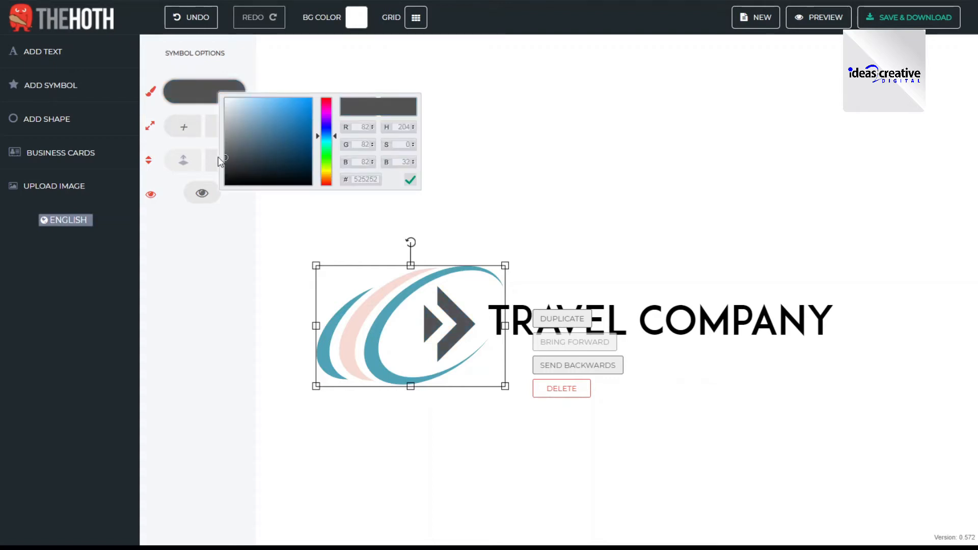
- Recolour the symbol's teal oval swooshes to orange, hex ff9900
click(381, 317)
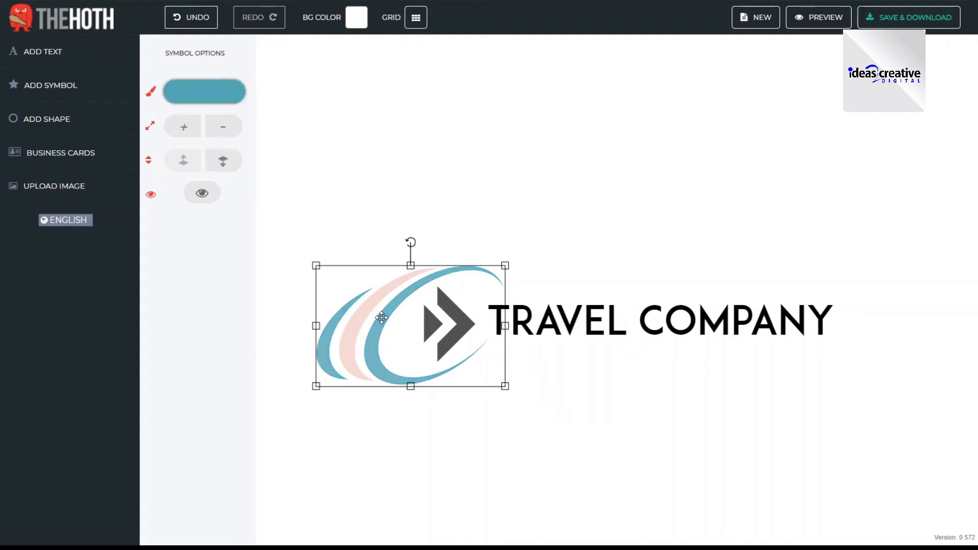
click(204, 102)
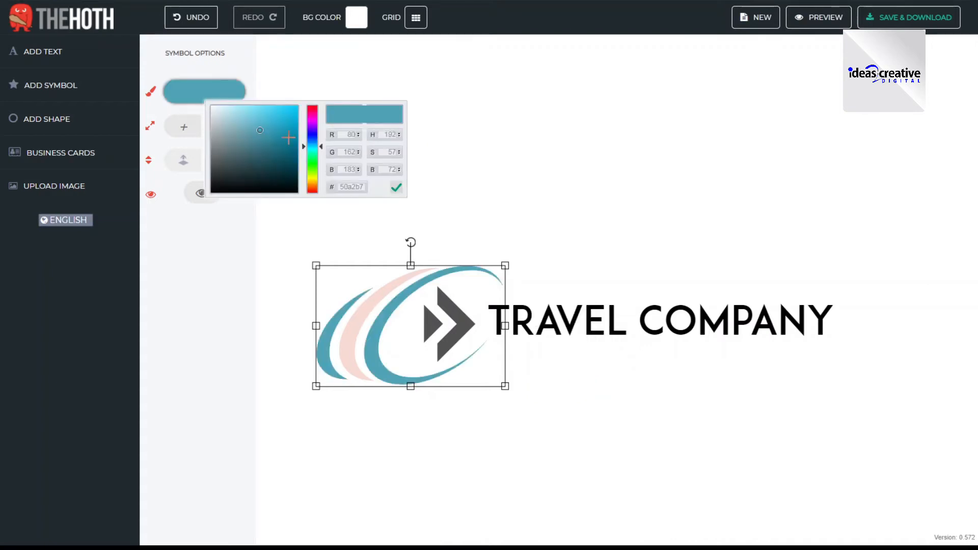
click(315, 186)
mouse_move(315, 187)
mouse_down()
mouse_move(297, 162)
mouse_move(349, 92)
mouse_up()
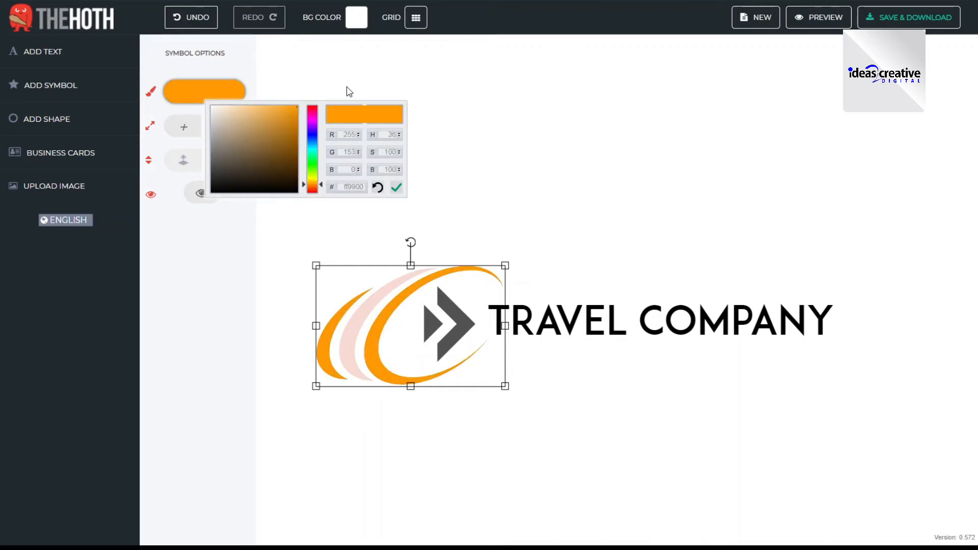
- Recolour the pink oval swoosh to light grey, hex adadad, and enlarge the whole symbol by one increment
click(369, 312)
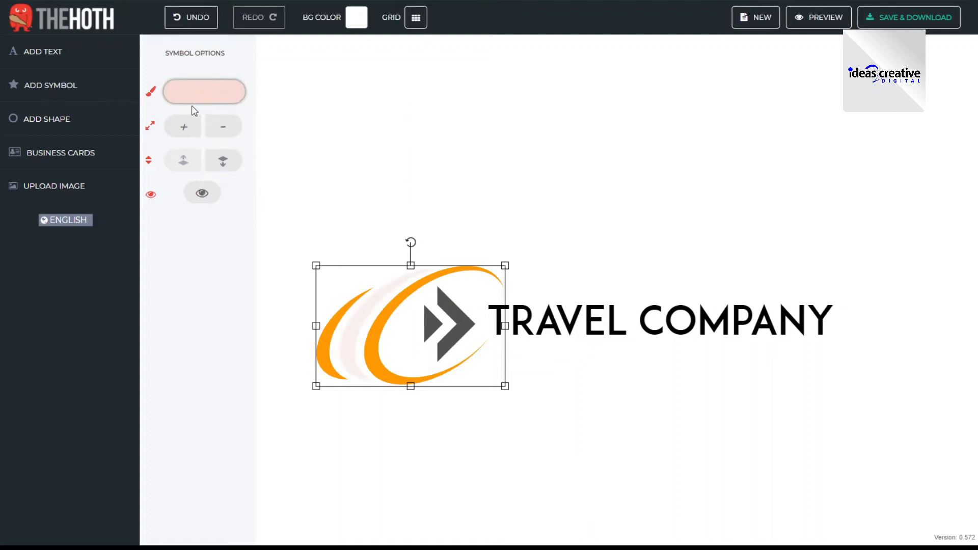
click(197, 93)
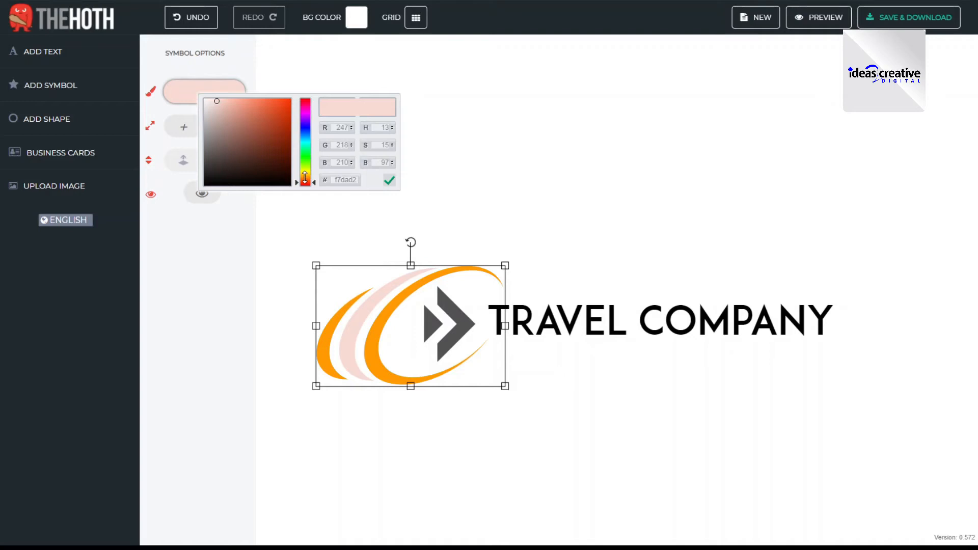
click(205, 140)
drag(188, 144, 182, 131)
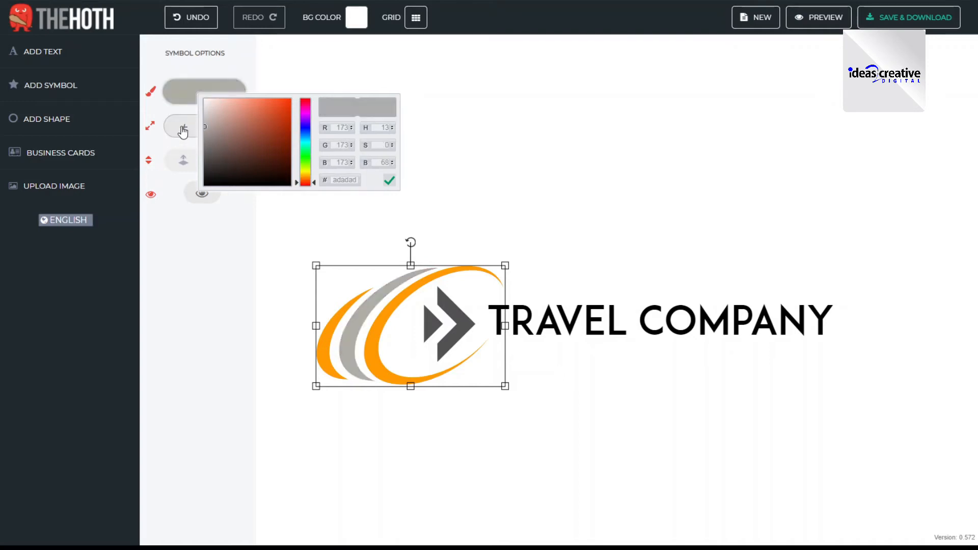
click(183, 128)
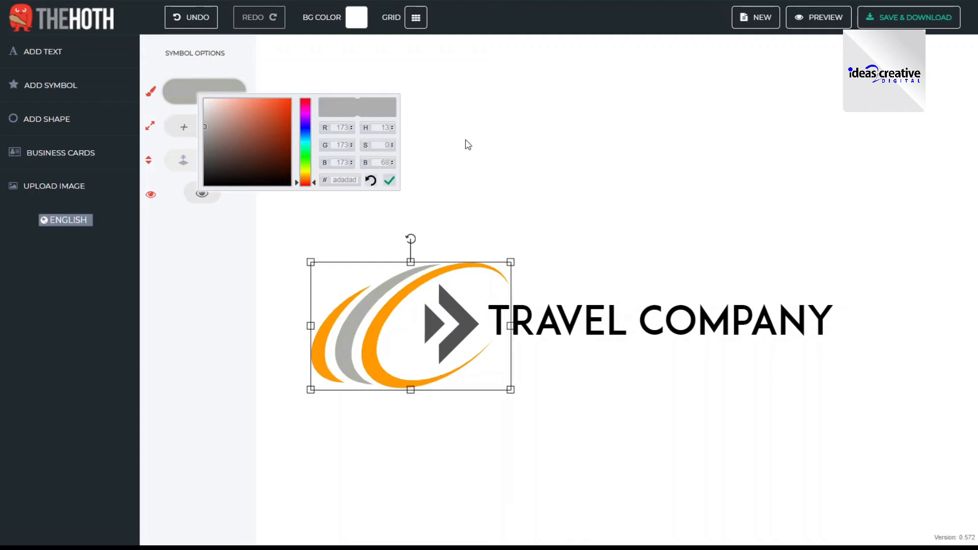
click(389, 181)
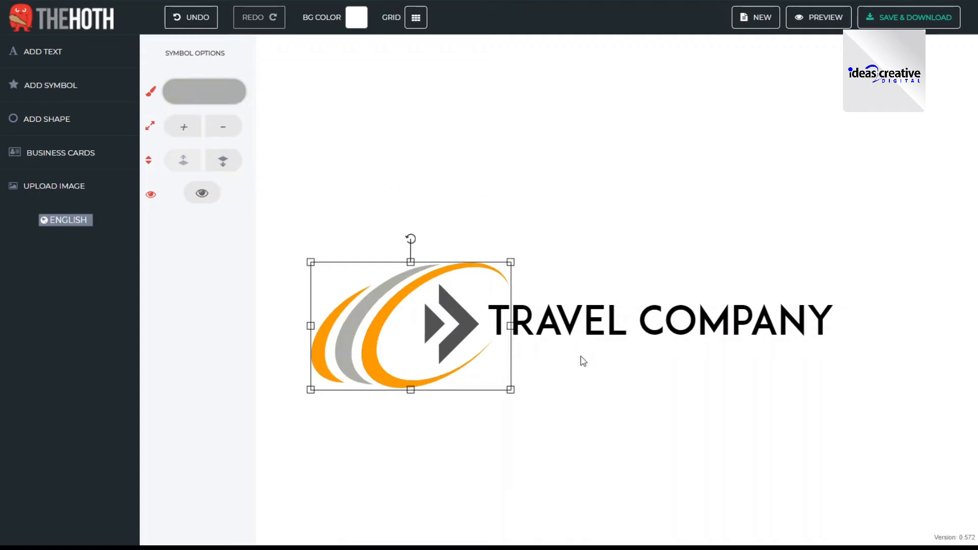
- Copy the double arrow's dark grey hex code 525253 and apply it as the TRAVEL COMPANY text's colour
click(566, 330)
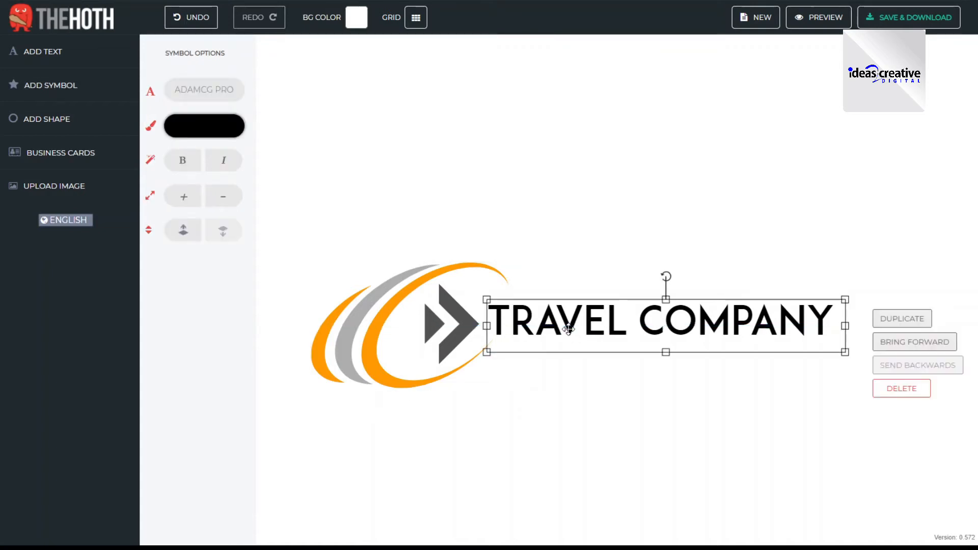
click(461, 333)
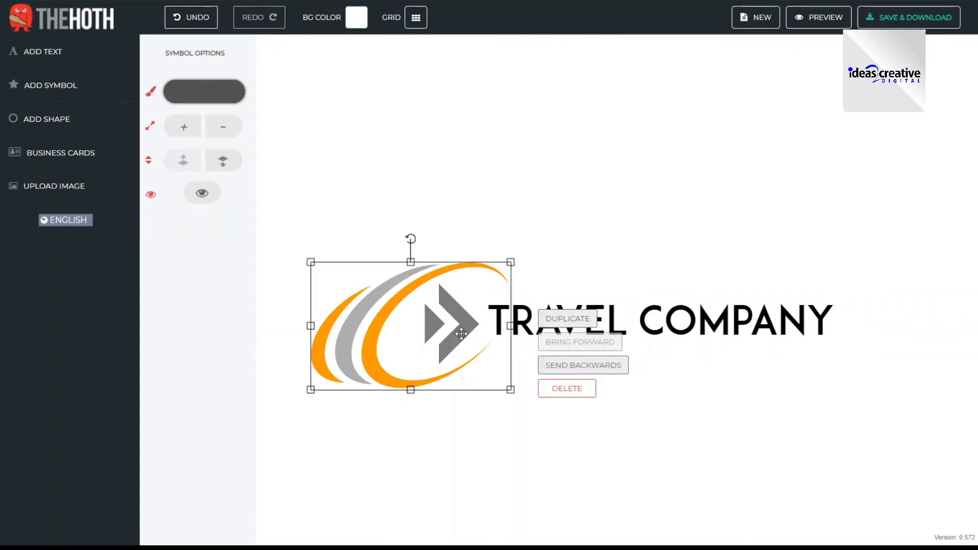
click(209, 91)
double_click(347, 181)
key(ctrl+c)
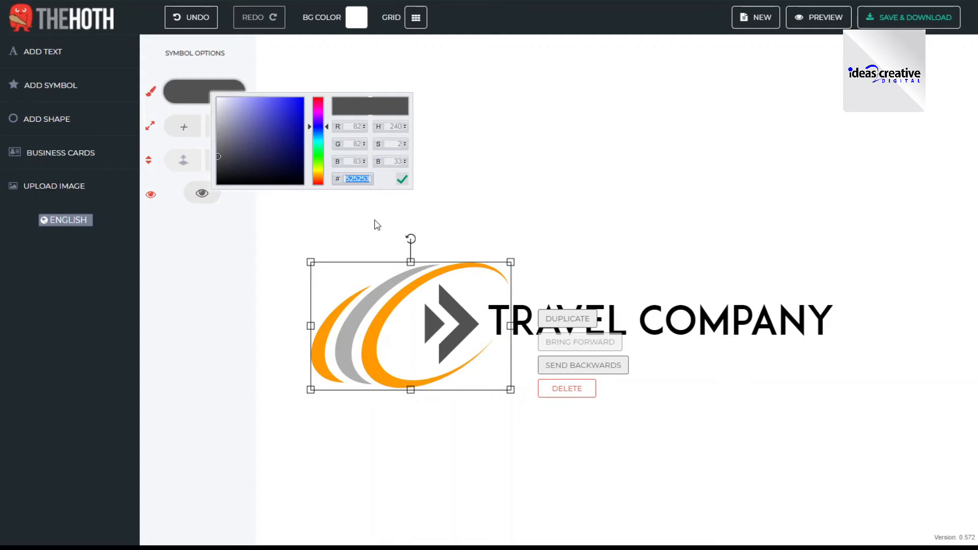
click(614, 309)
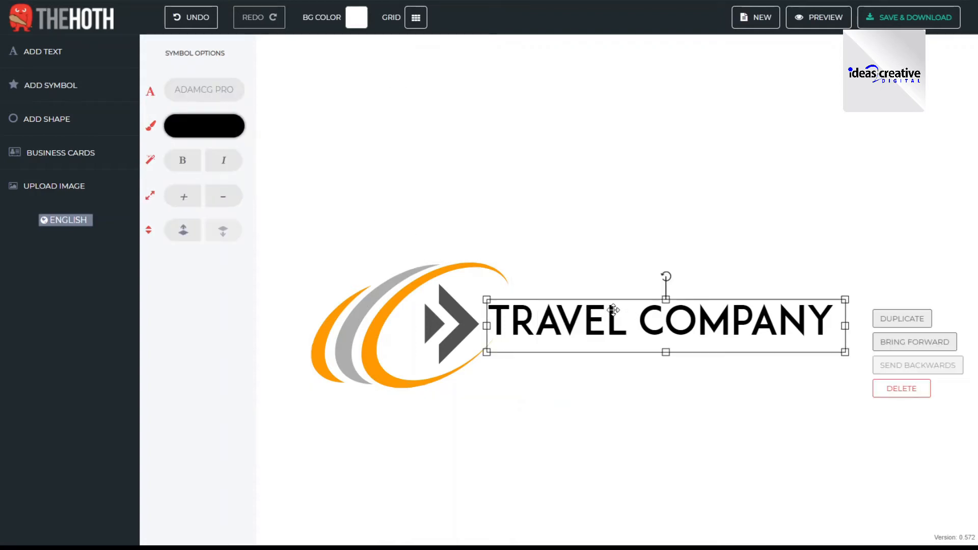
click(209, 126)
drag(345, 212, 376, 213)
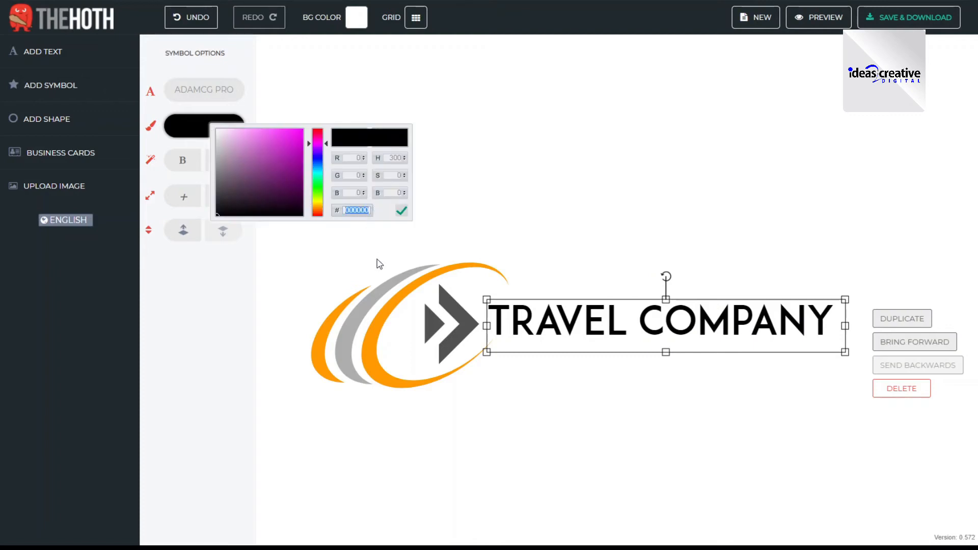
key(ctrl+v)
click(401, 212)
click(494, 191)
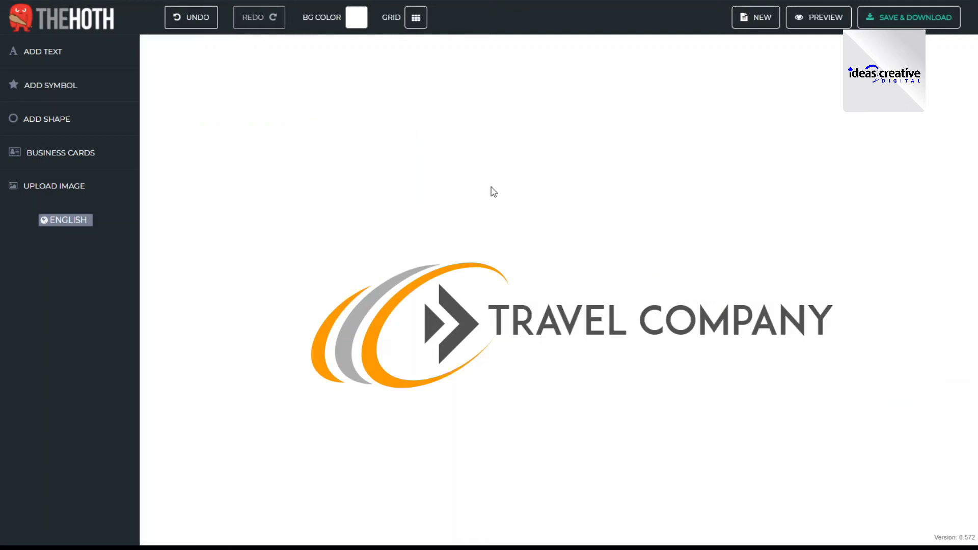